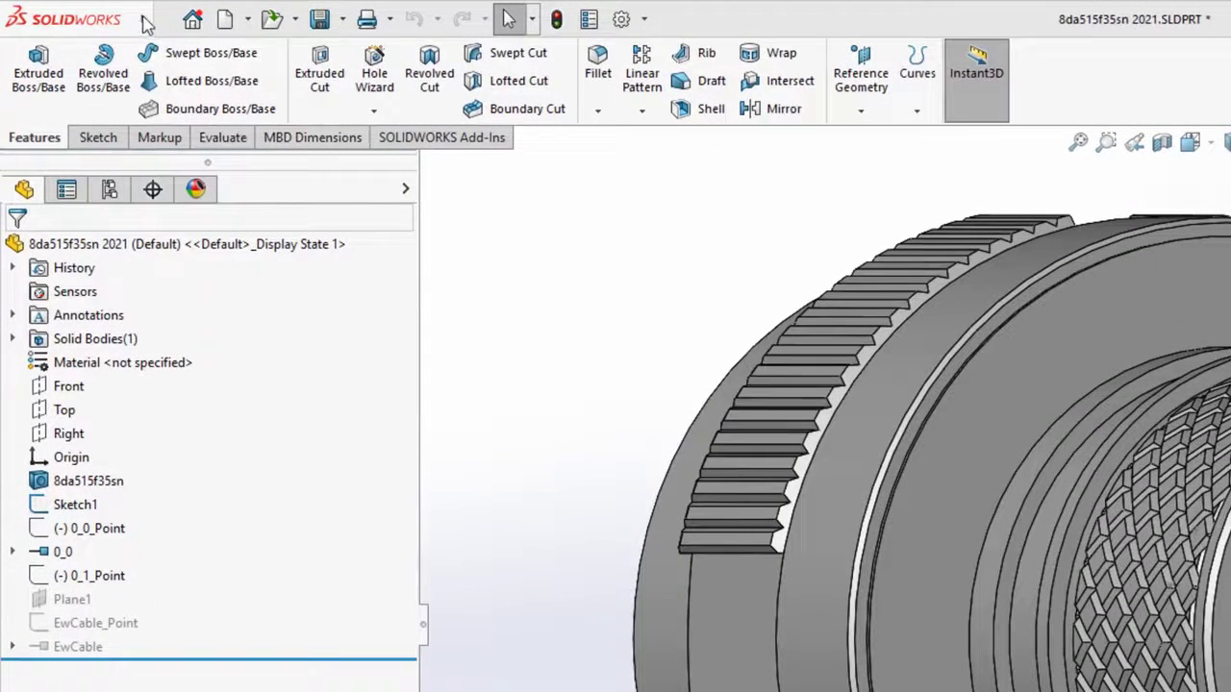
# Start creating connection points with a manufacturer part for the connector in SOLIDWORKS Electrical
pyautogui.moveTo(145, 21)
pyautogui.click(289, 21)
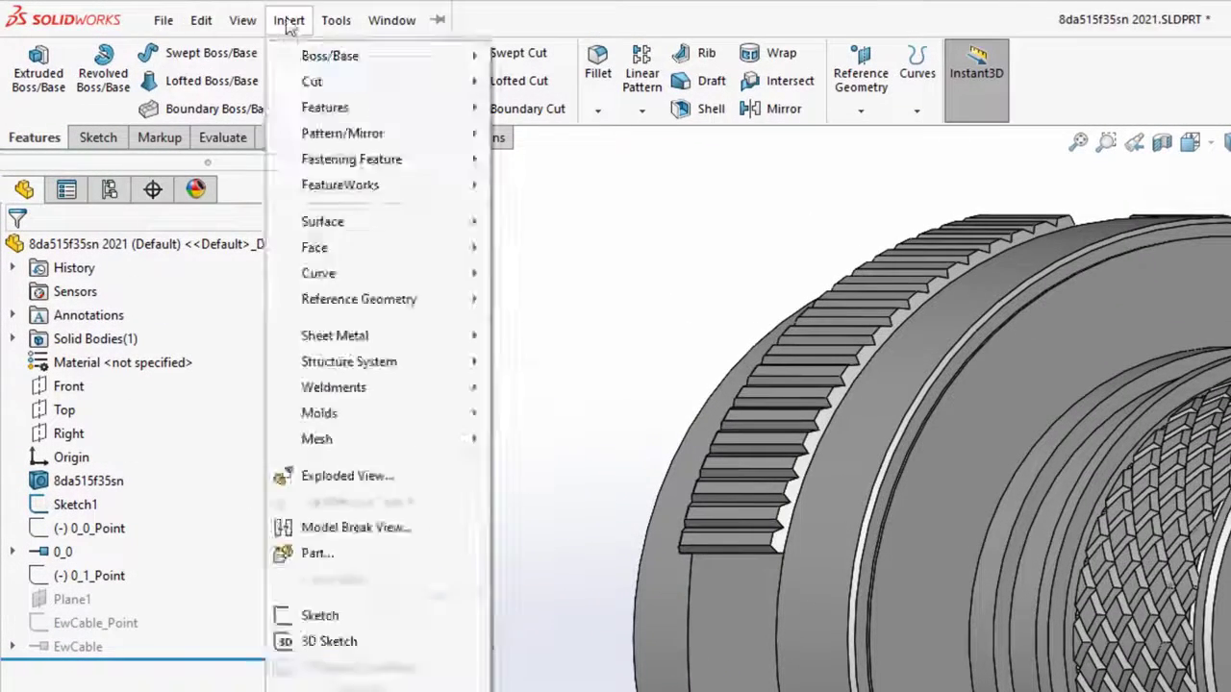
pyautogui.moveTo(327, 23)
pyautogui.moveTo(452, 154)
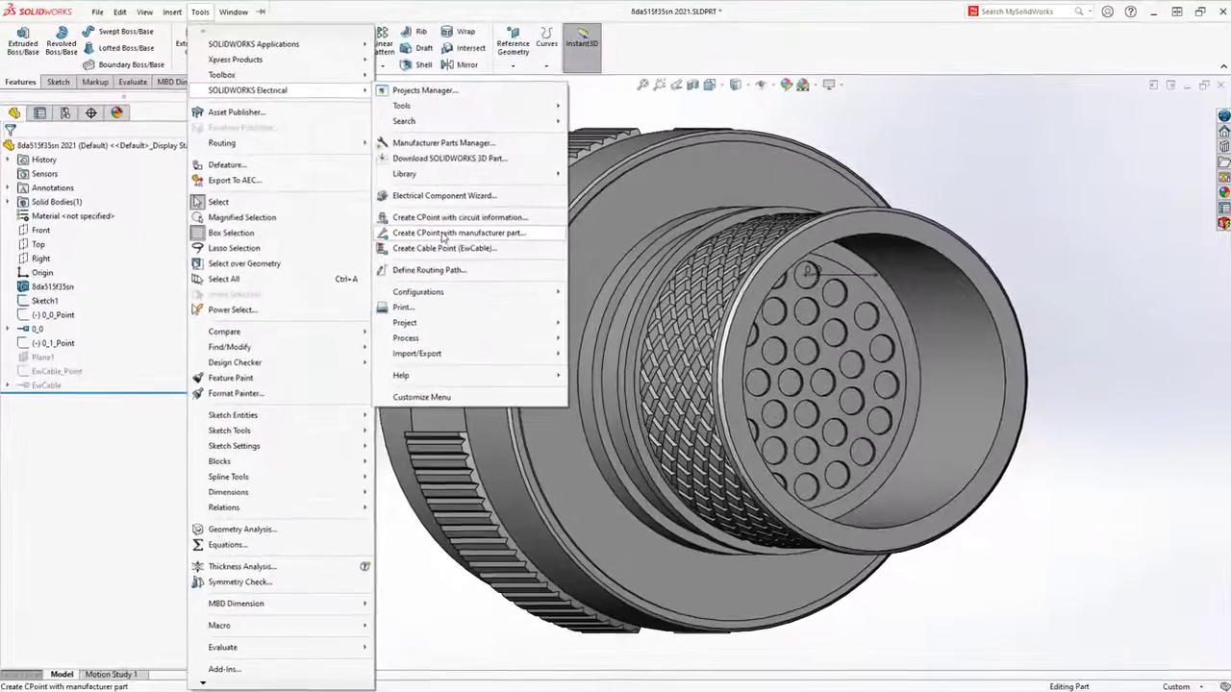
pyautogui.click(745, 393)
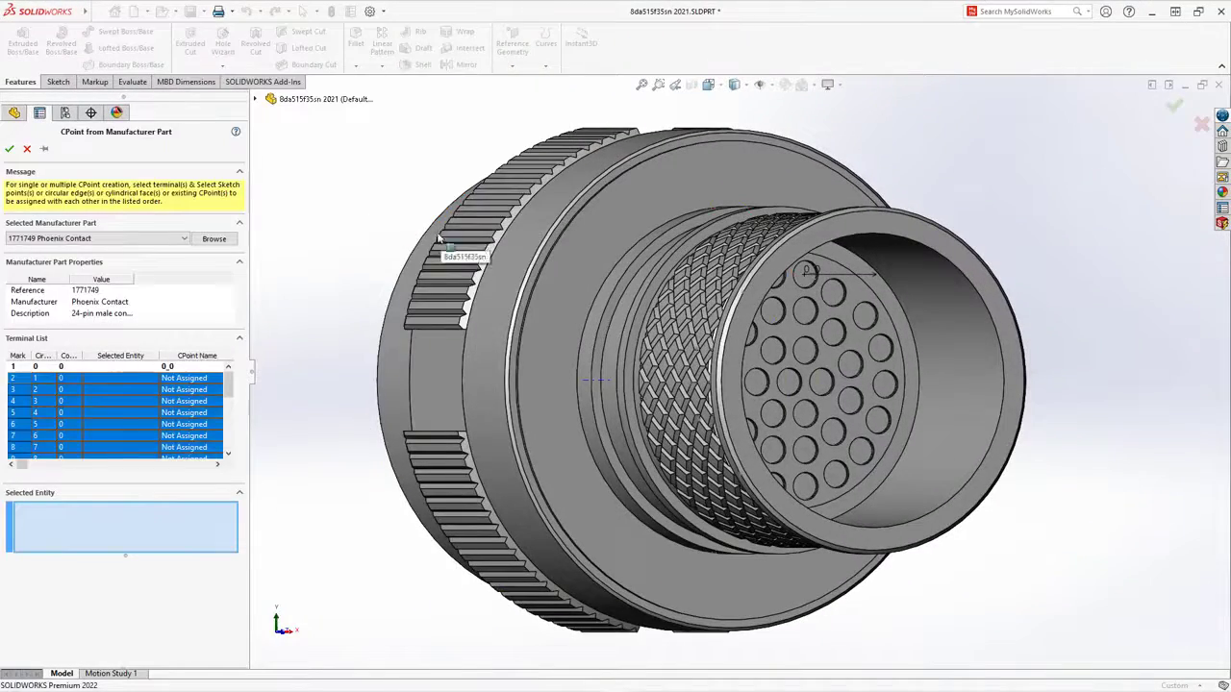
# Search the manufacturer parts in the Connectors class with the reference cleared and the manufacturer set to all, then close the selection
pyautogui.click(213, 240)
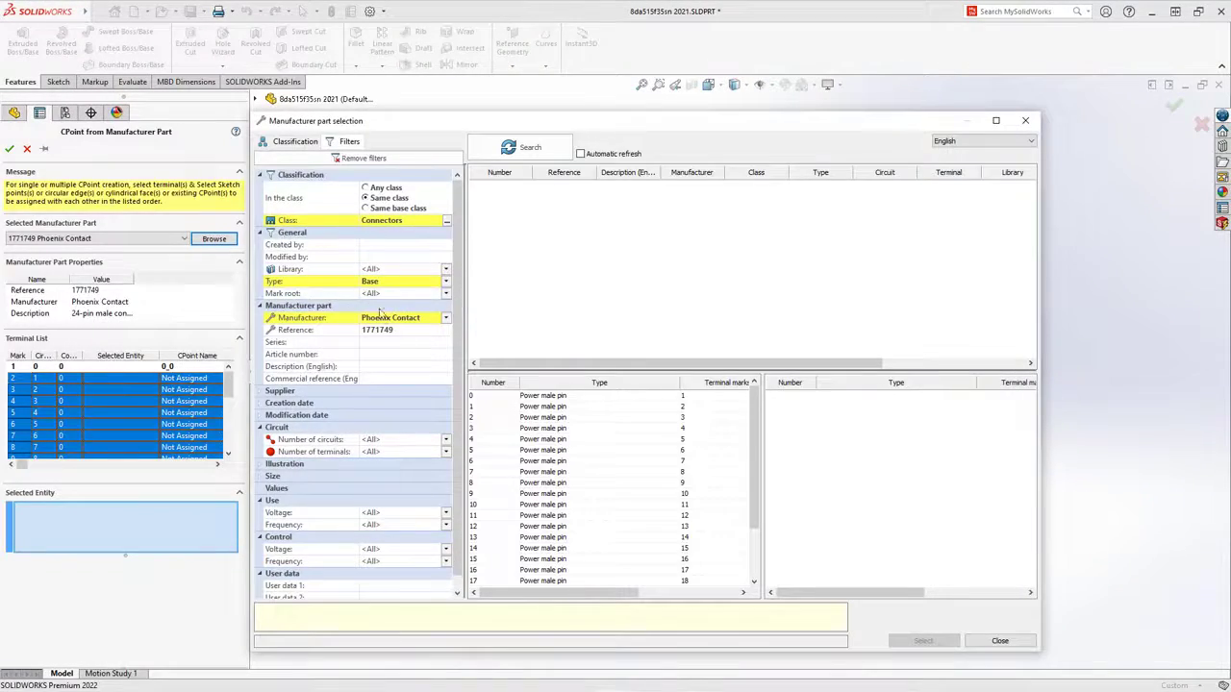
pyautogui.click(398, 330)
pyautogui.click(447, 318)
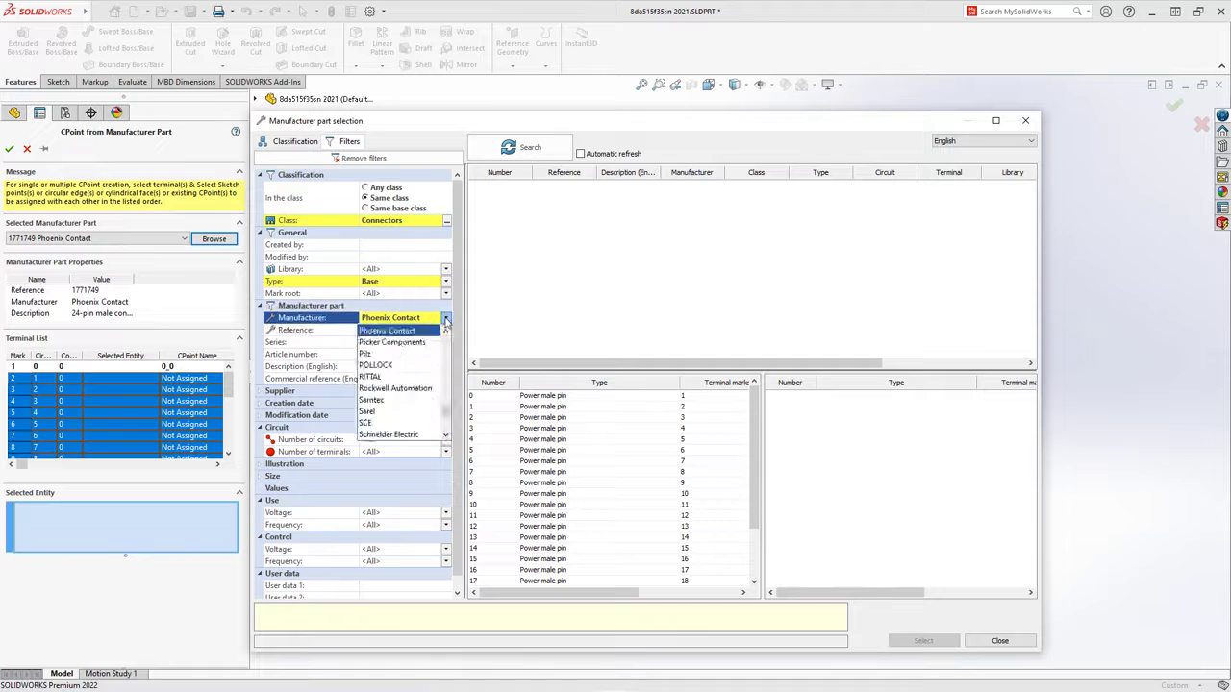
pyautogui.moveTo(446, 410); pyautogui.dragTo(445, 334)
pyautogui.click(402, 331)
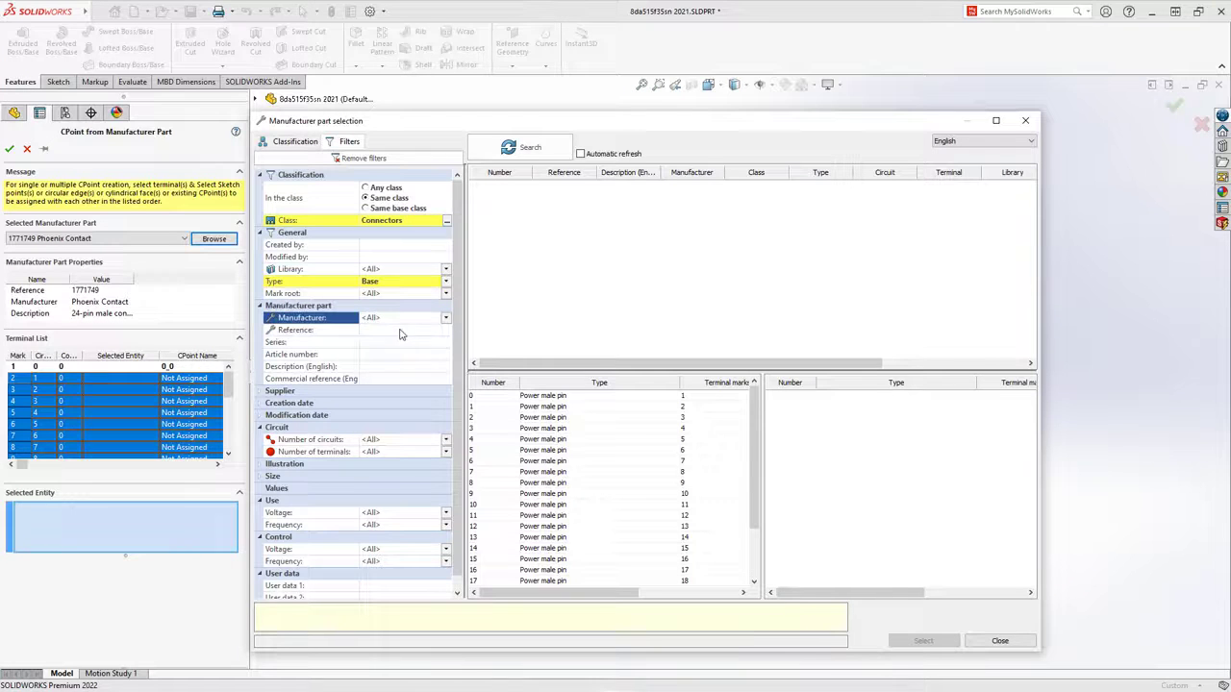
pyautogui.click(520, 150)
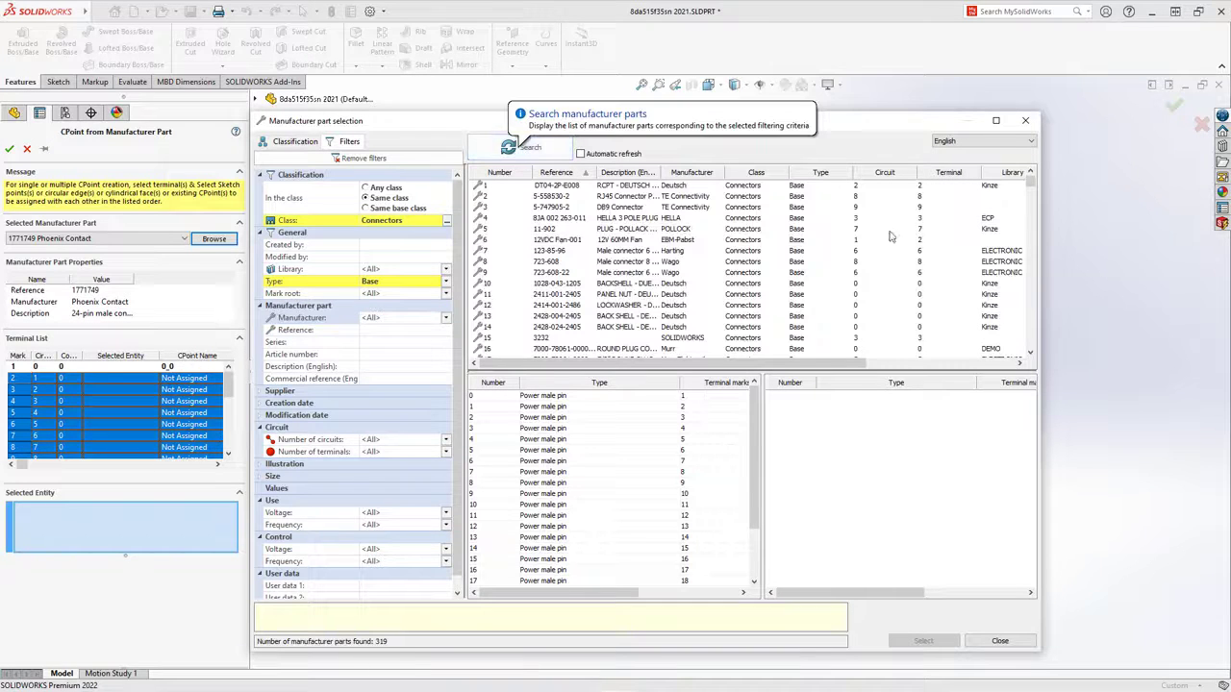
pyautogui.click(1025, 120)
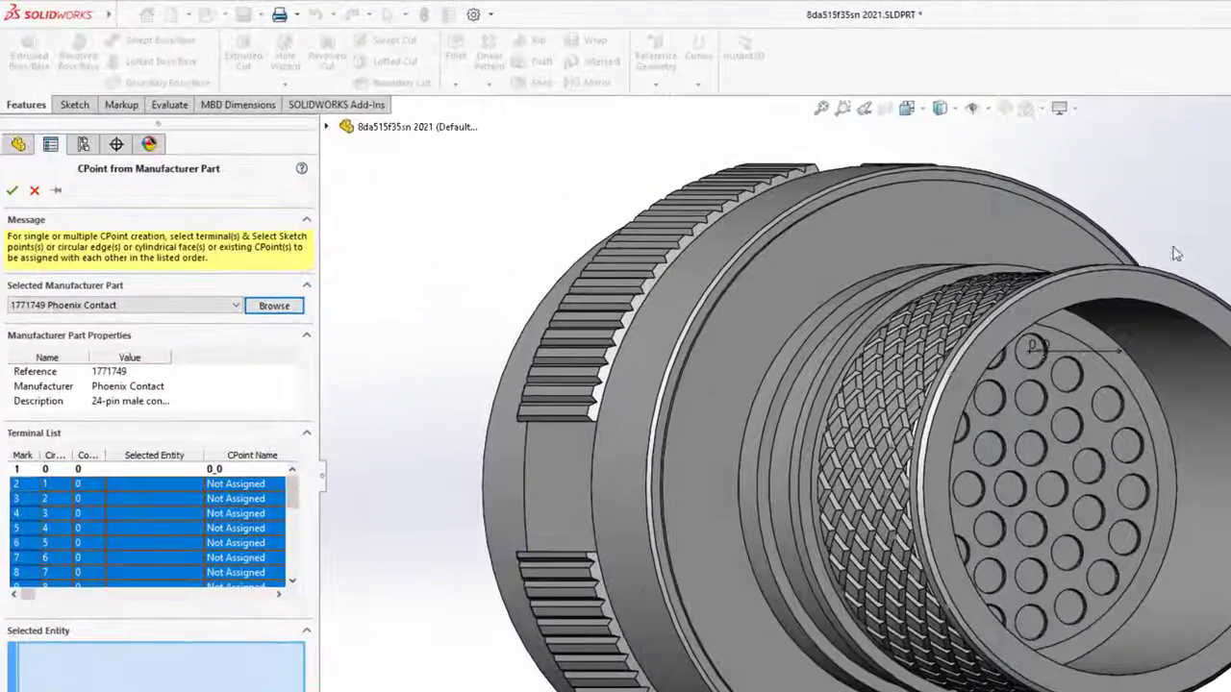
# Create connection points for terminals 2, 3 and 4 at Point9, Point11 and Point13 of Sketch1 on the connector's pin face
pyautogui.click(1065, 375)
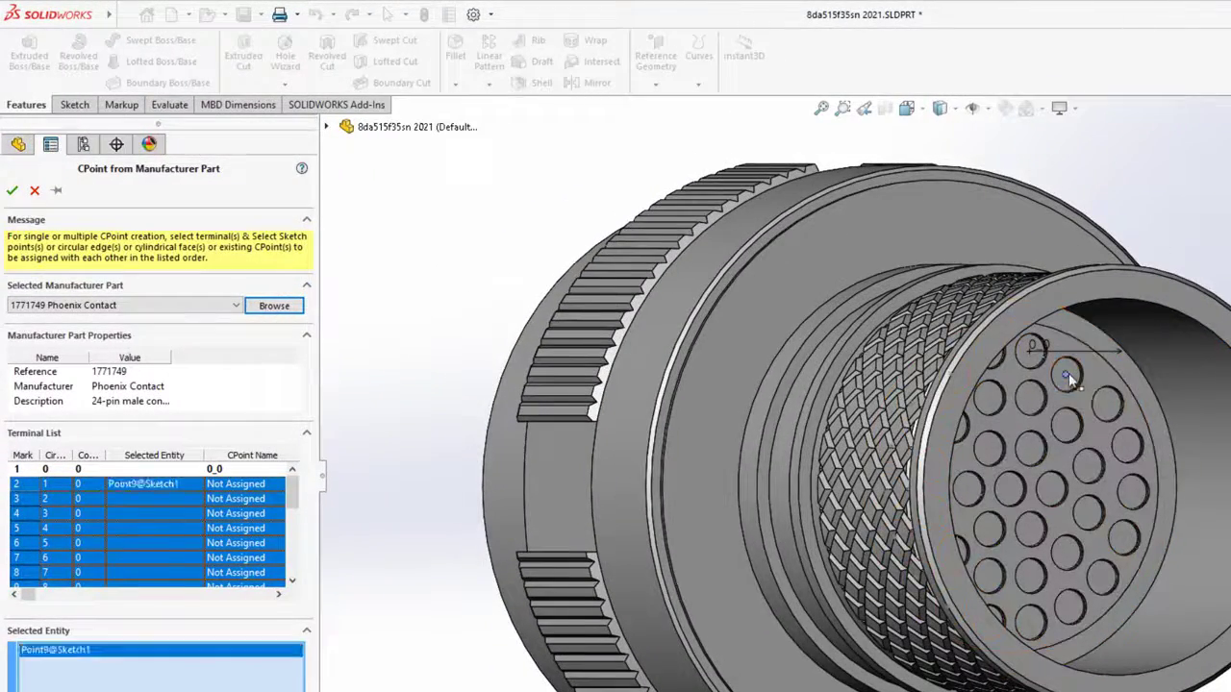
pyautogui.click(1105, 404)
pyautogui.click(1126, 445)
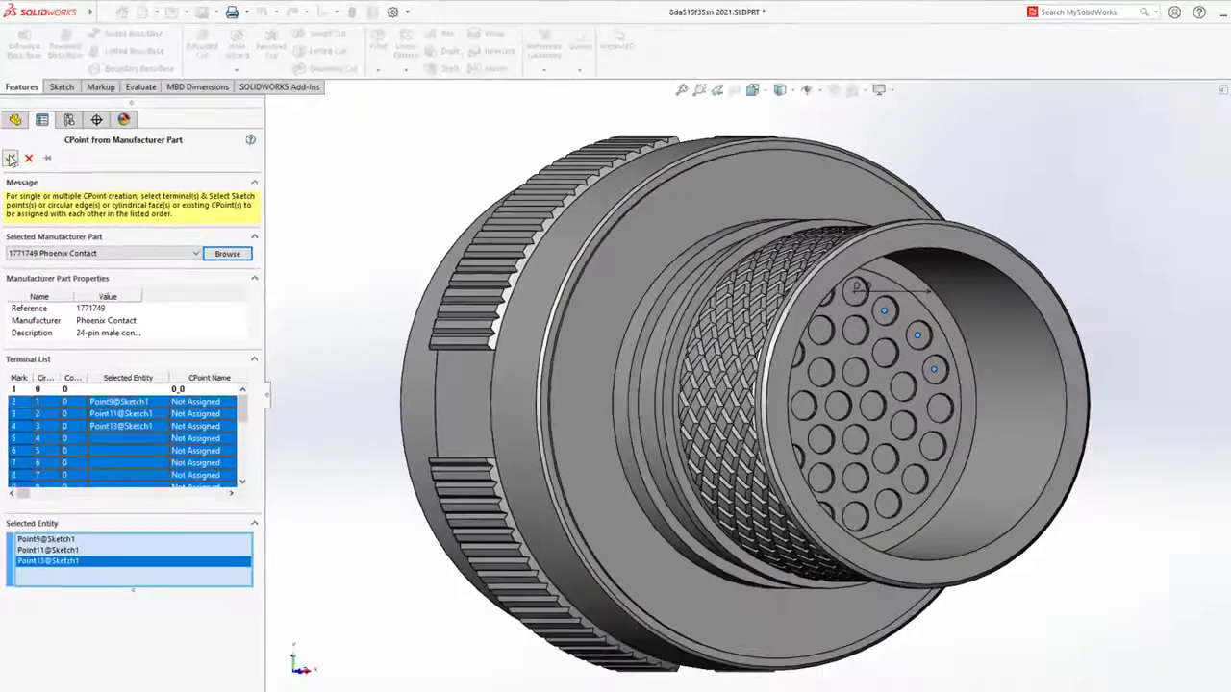
pyautogui.click(12, 188)
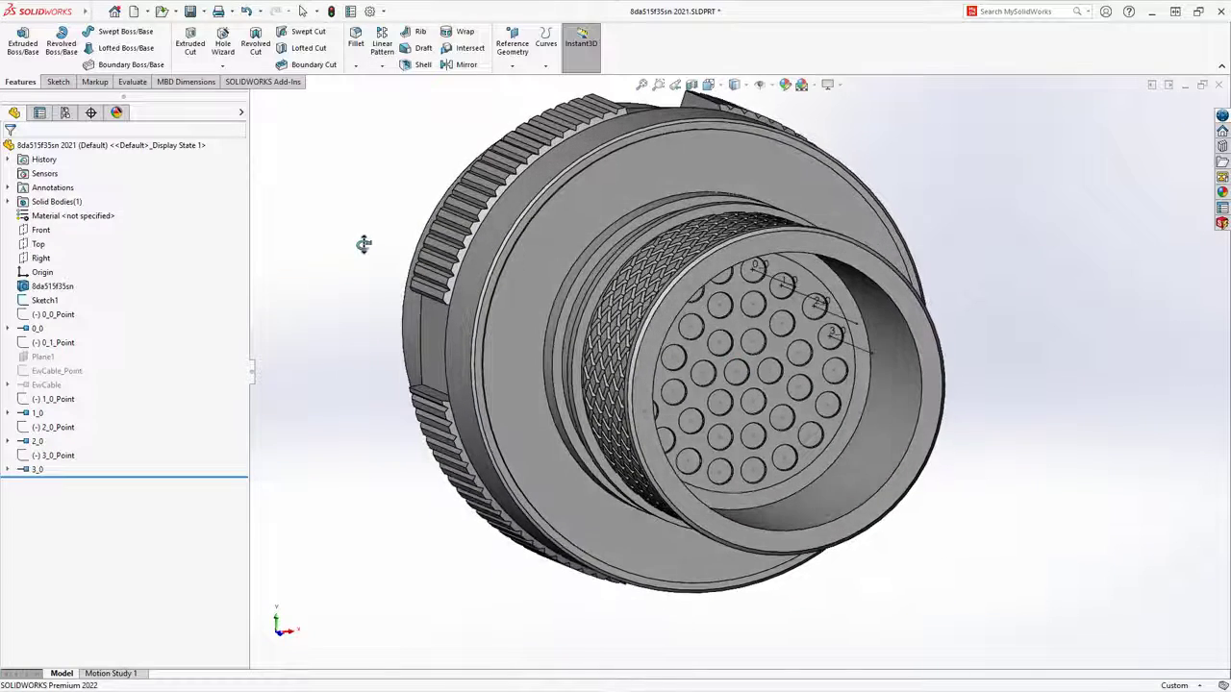
# Start another connection point definition with a manufacturer part on the connector
pyautogui.click(97, 12)
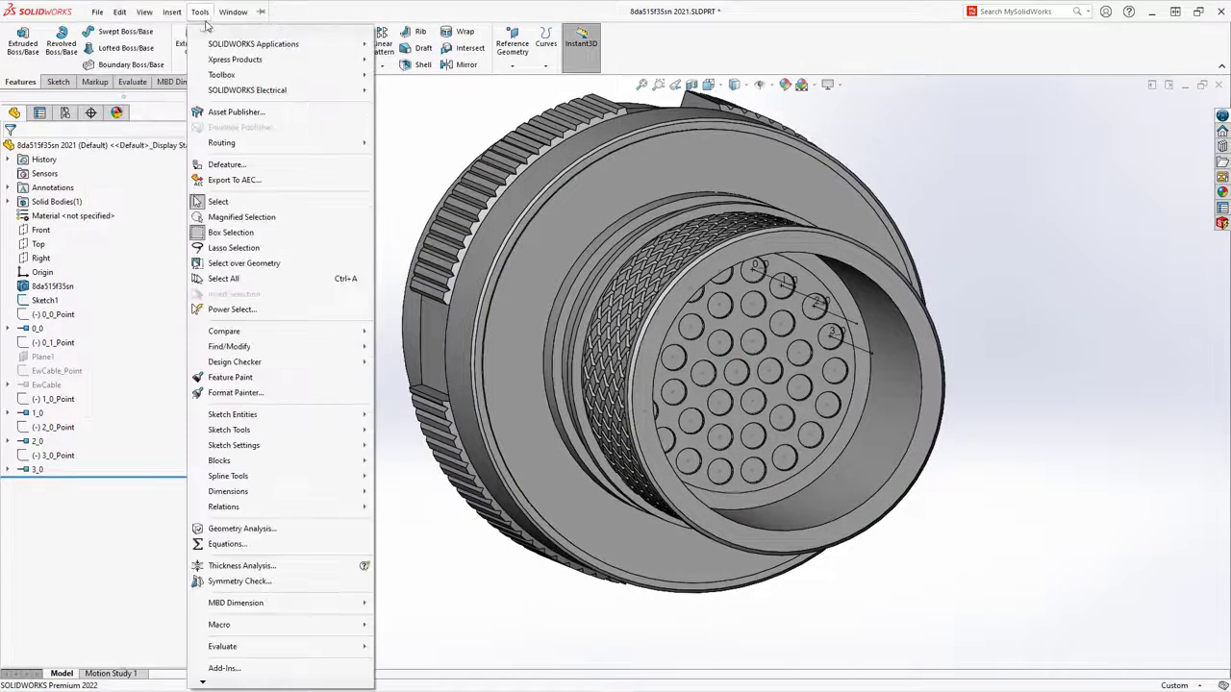
pyautogui.moveTo(279, 89)
pyautogui.click(471, 229)
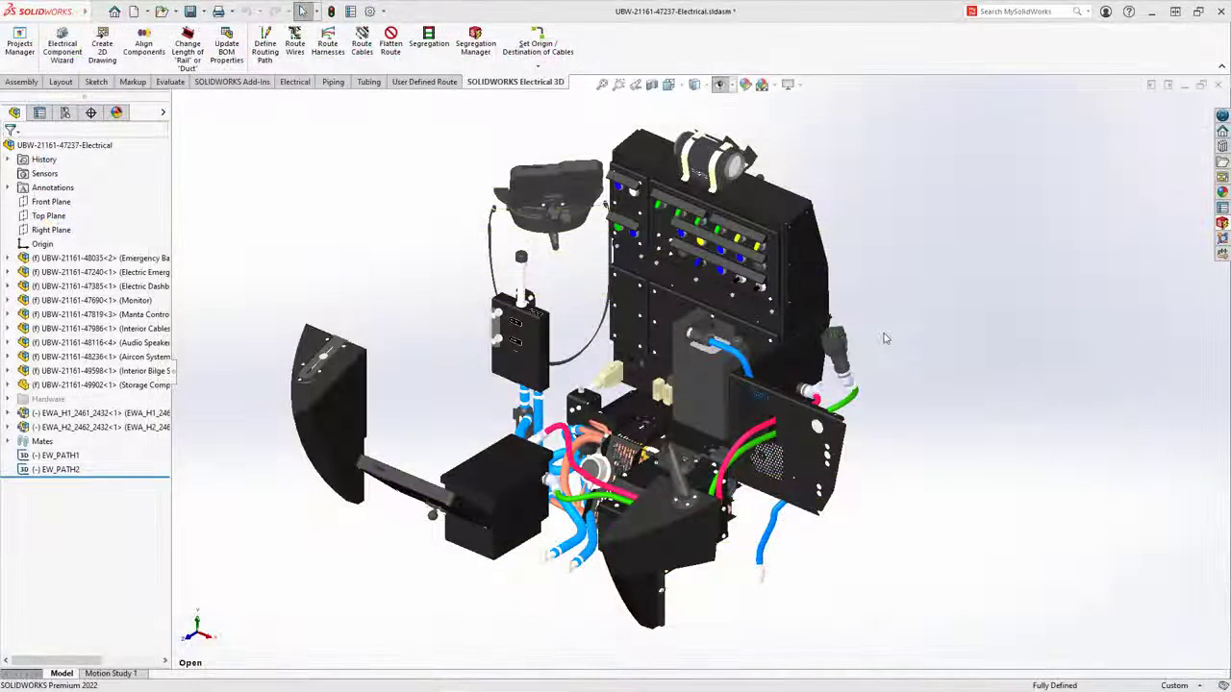
# Examine the backshells on the routed cables and browse the electrical routing components in the design library
pyautogui.click(619, 86)
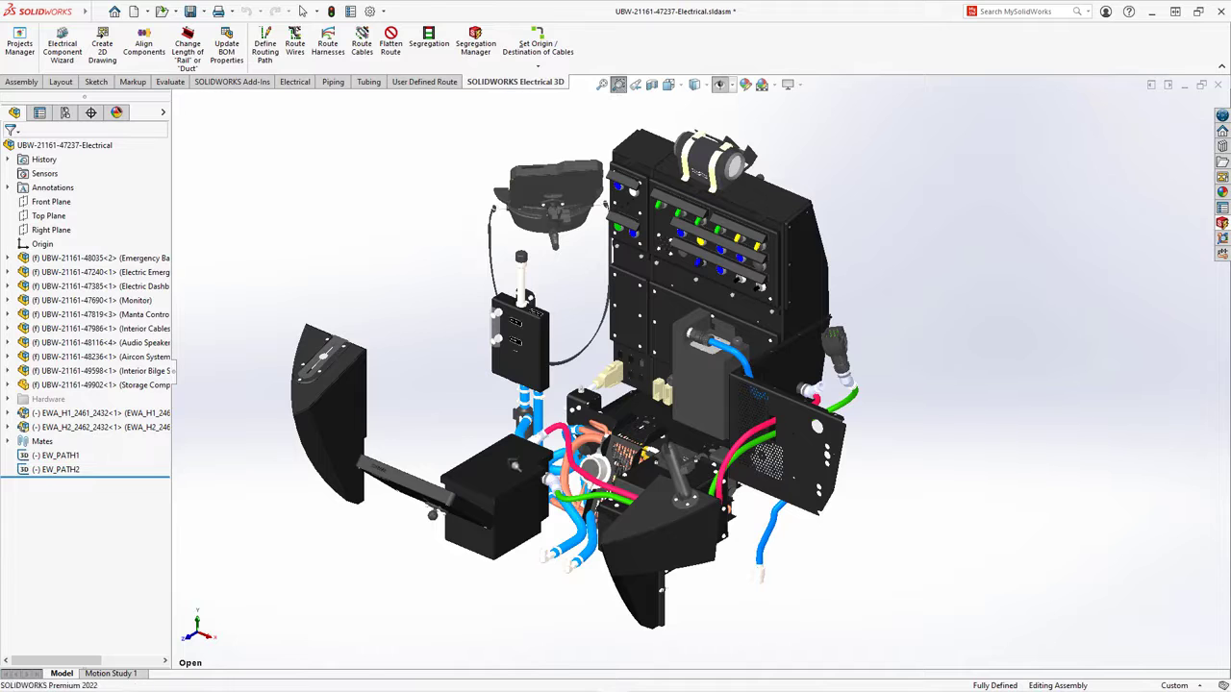
pyautogui.moveTo(499, 500); pyautogui.dragTo(609, 378)
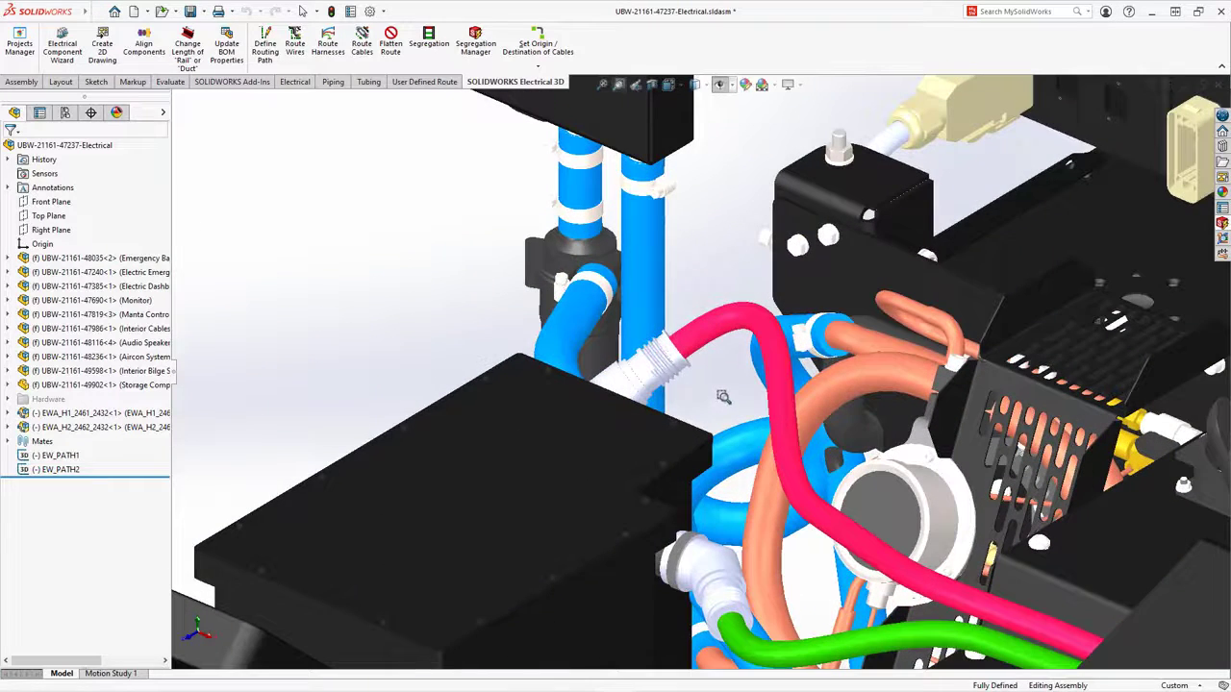
pyautogui.moveTo(724, 398); pyautogui.dragTo(646, 384, button='middle')
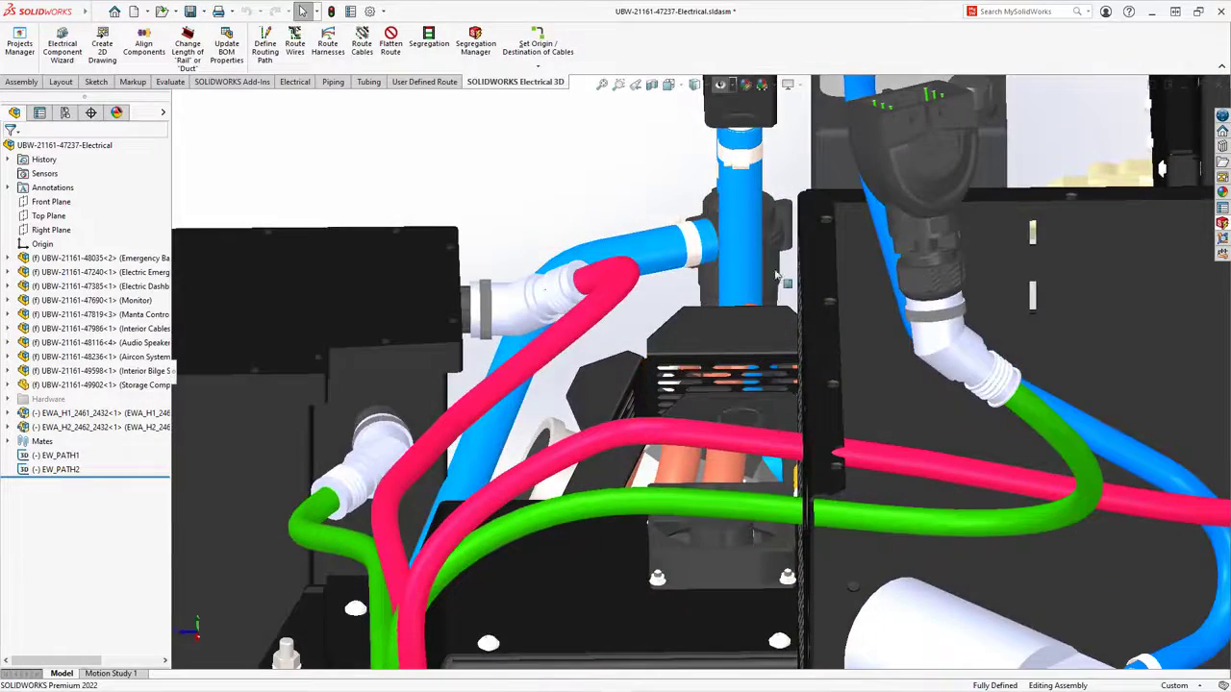
pyautogui.click(1222, 147)
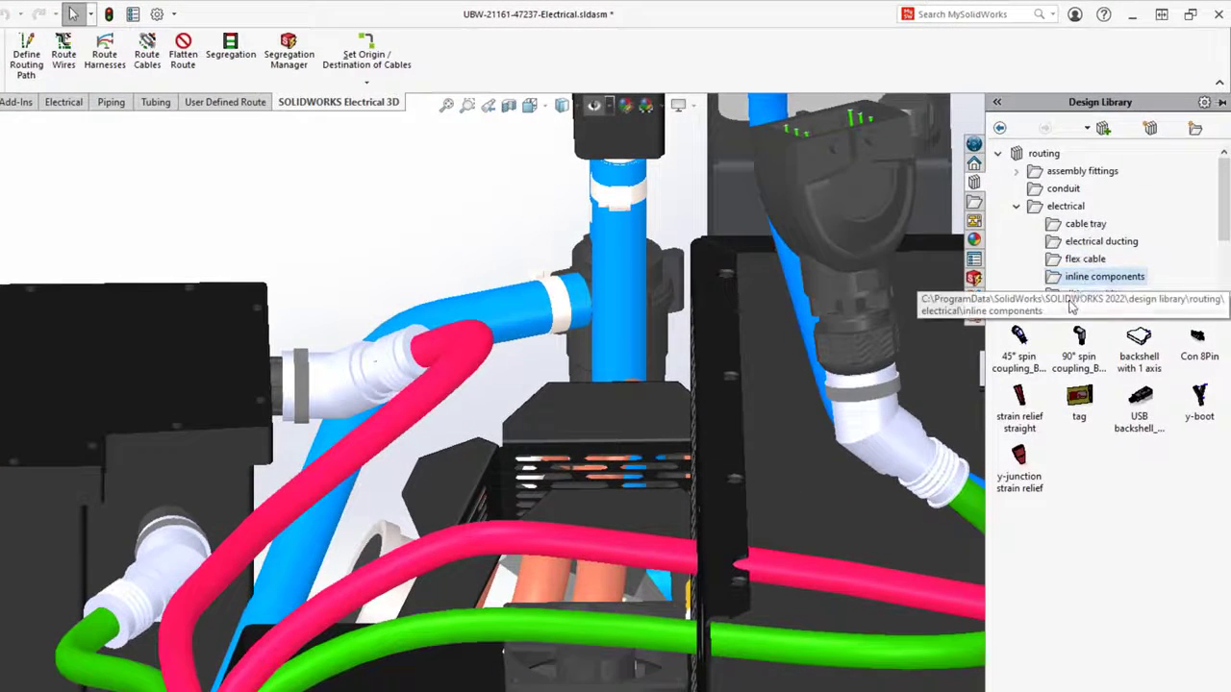
pyautogui.moveTo(1021, 333)
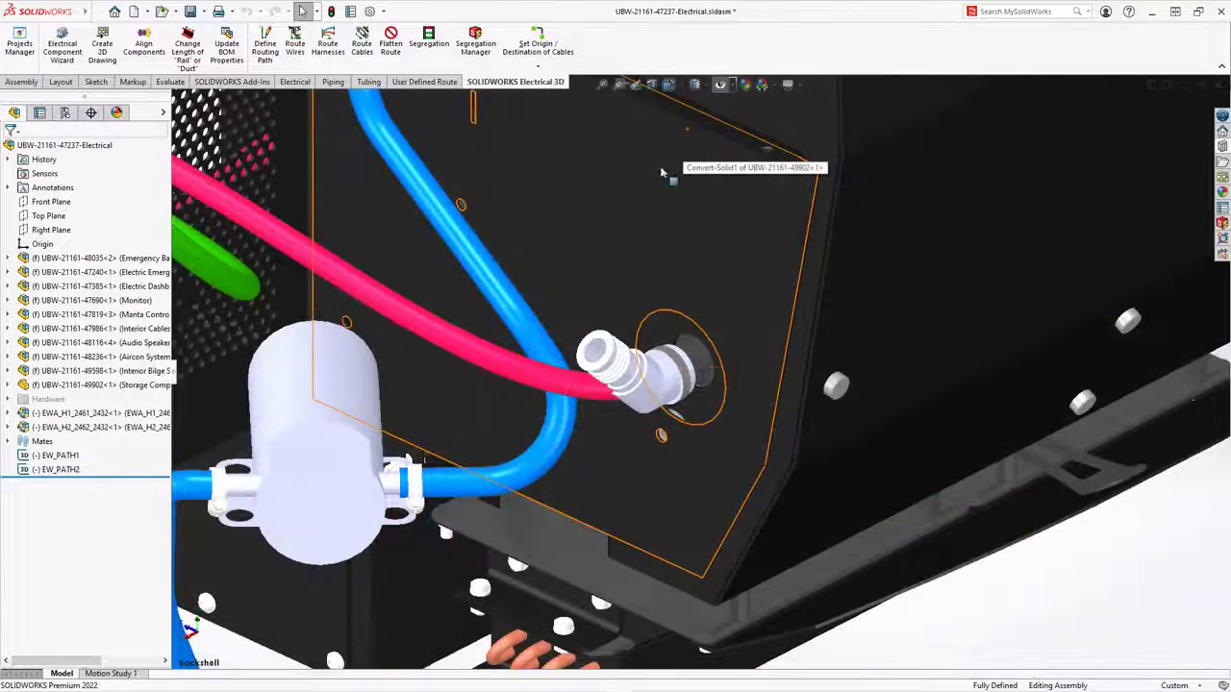
# Edit the pink cable's route and open the route alignments of its 45° spin coupling
pyautogui.click(507, 372)
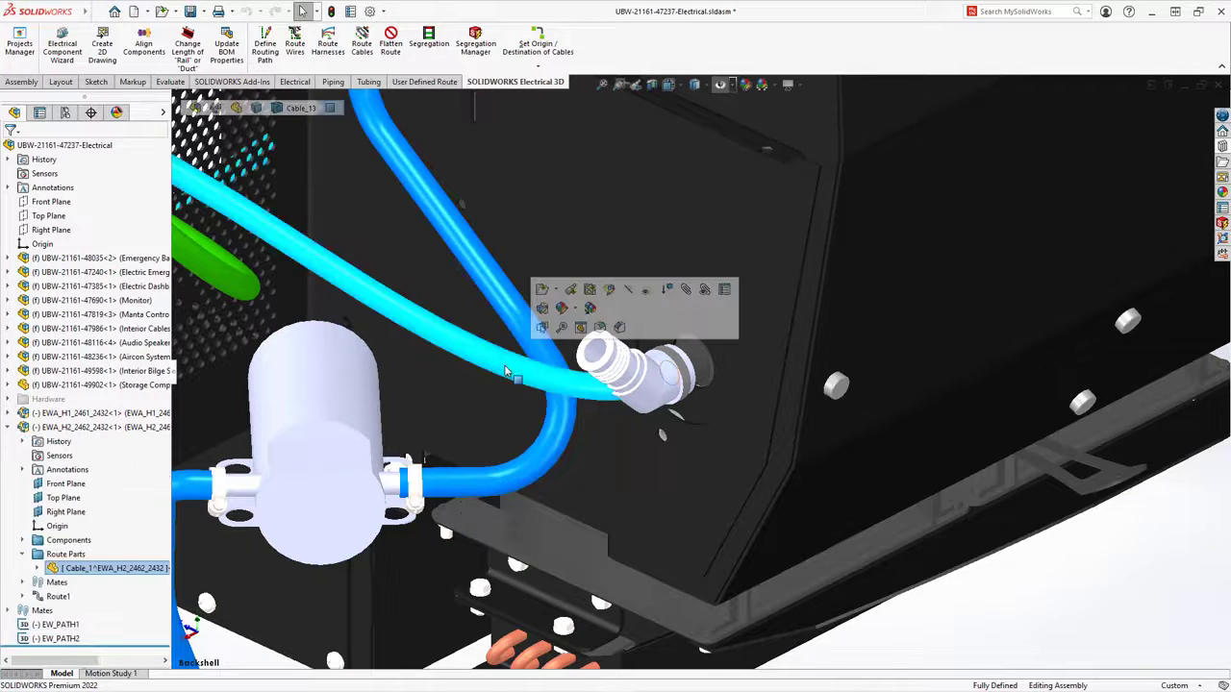
pyautogui.rightClick(507, 372)
pyautogui.click(545, 303)
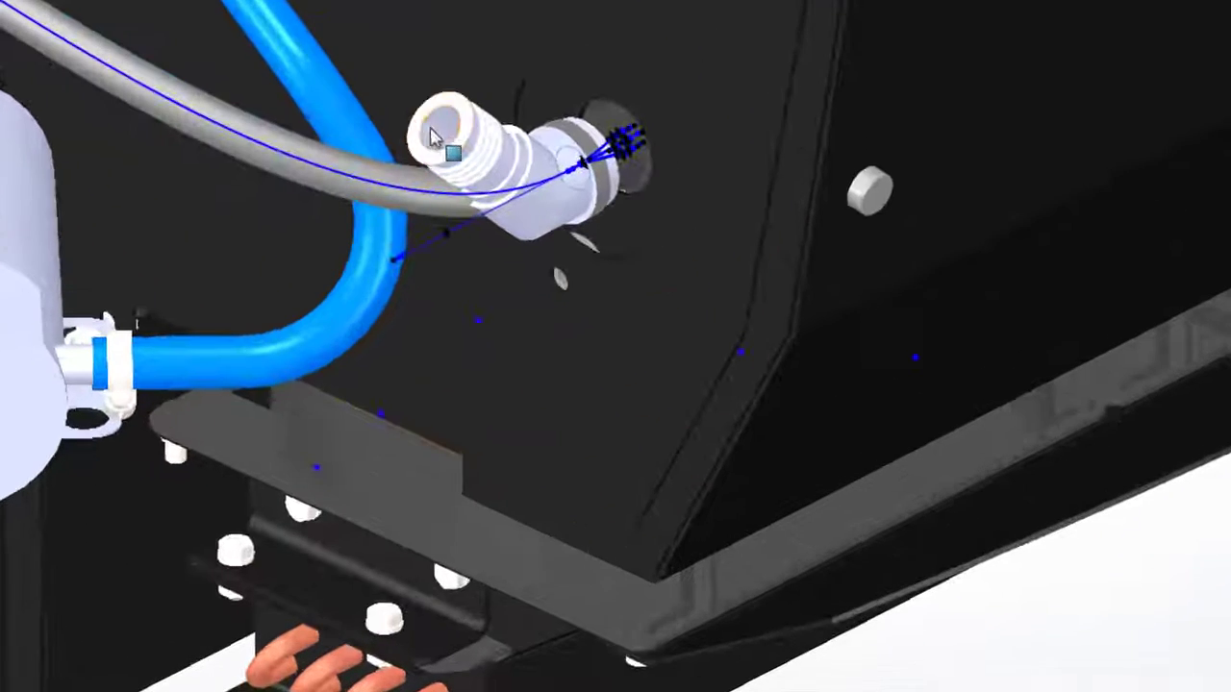
pyautogui.rightClick(648, 406)
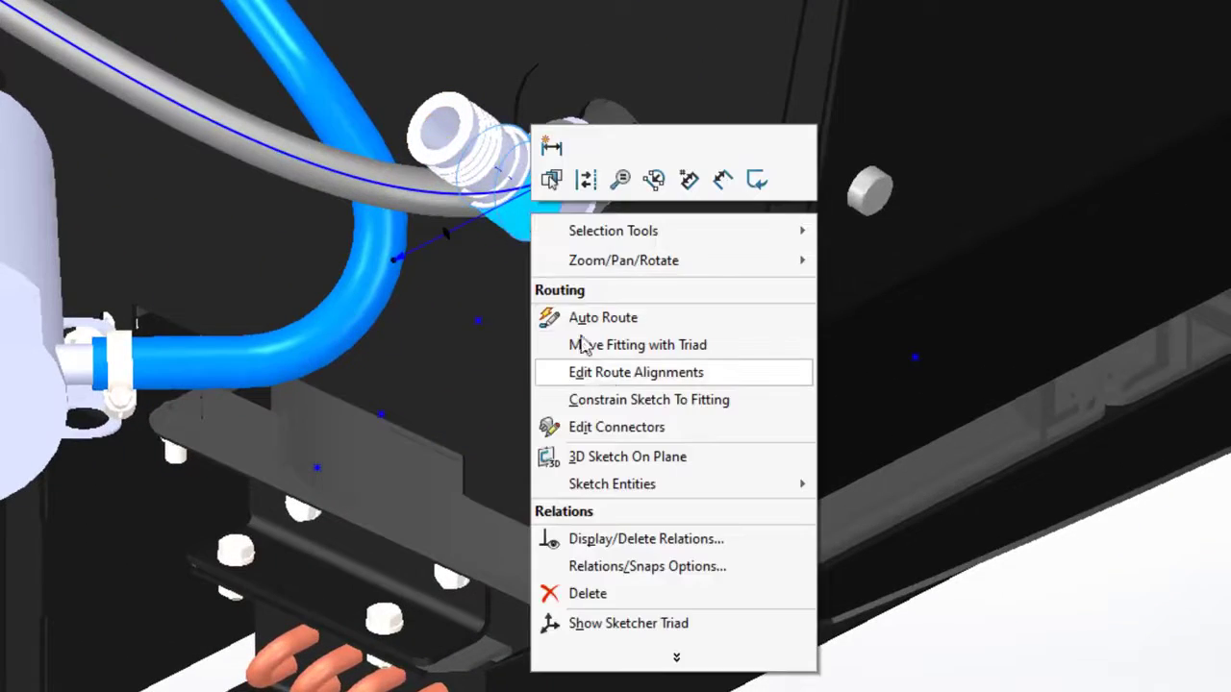
pyautogui.click(568, 372)
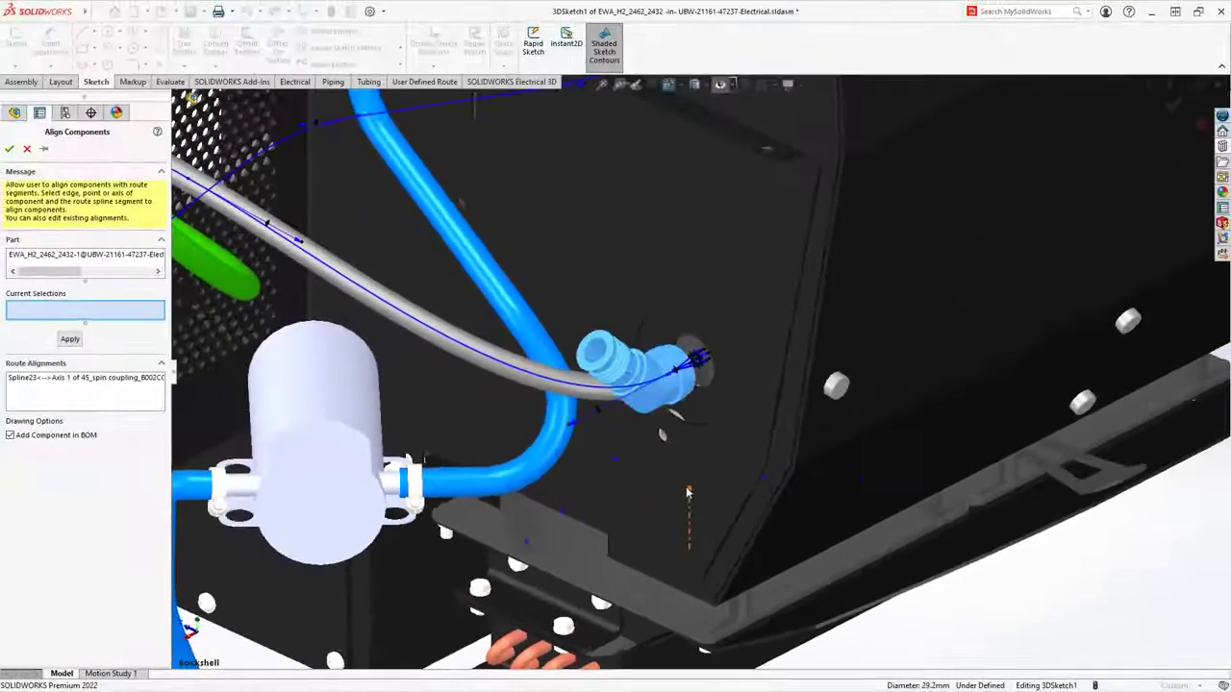
# Align Axis 1 of the 45° spin coupling with route segment Spline23, apply it and exit the route sketch and subassembly
pyautogui.click(596, 356)
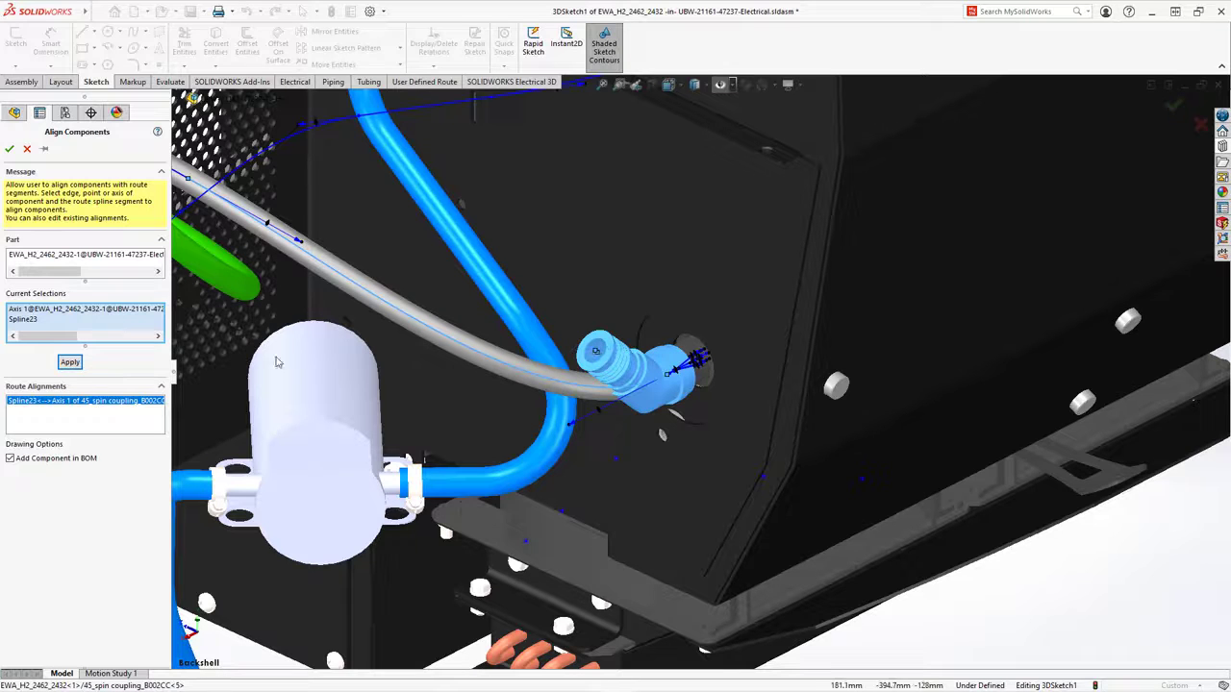
pyautogui.click(70, 363)
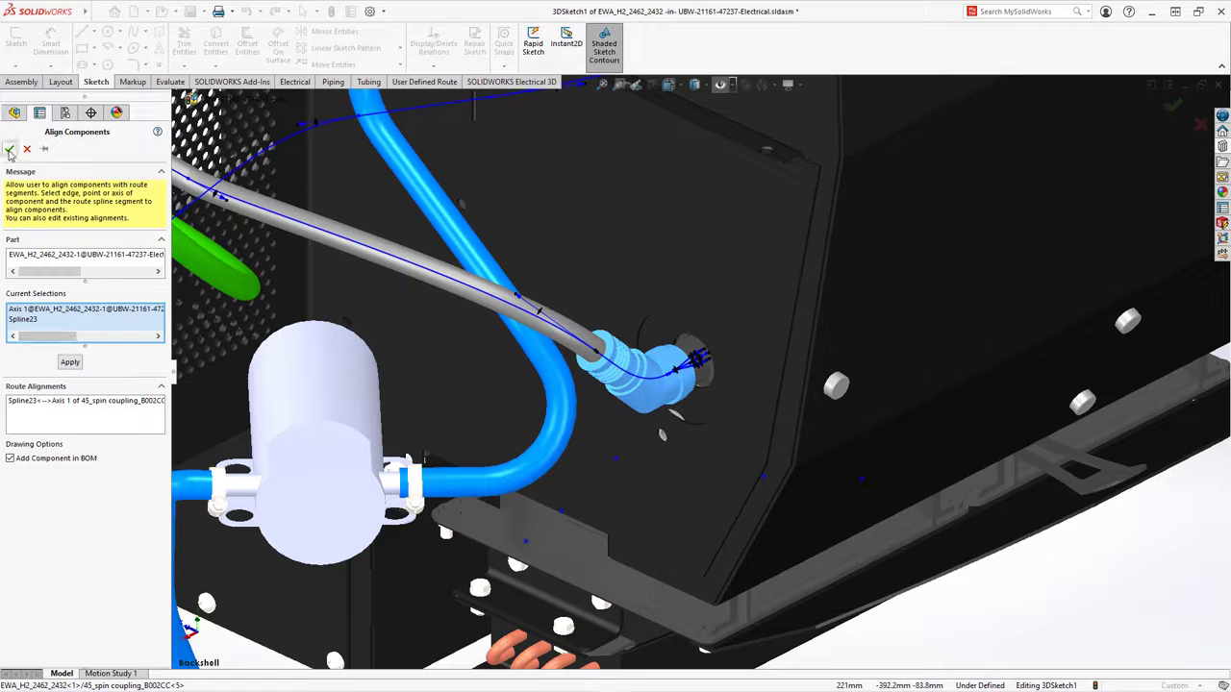
pyautogui.click(8, 149)
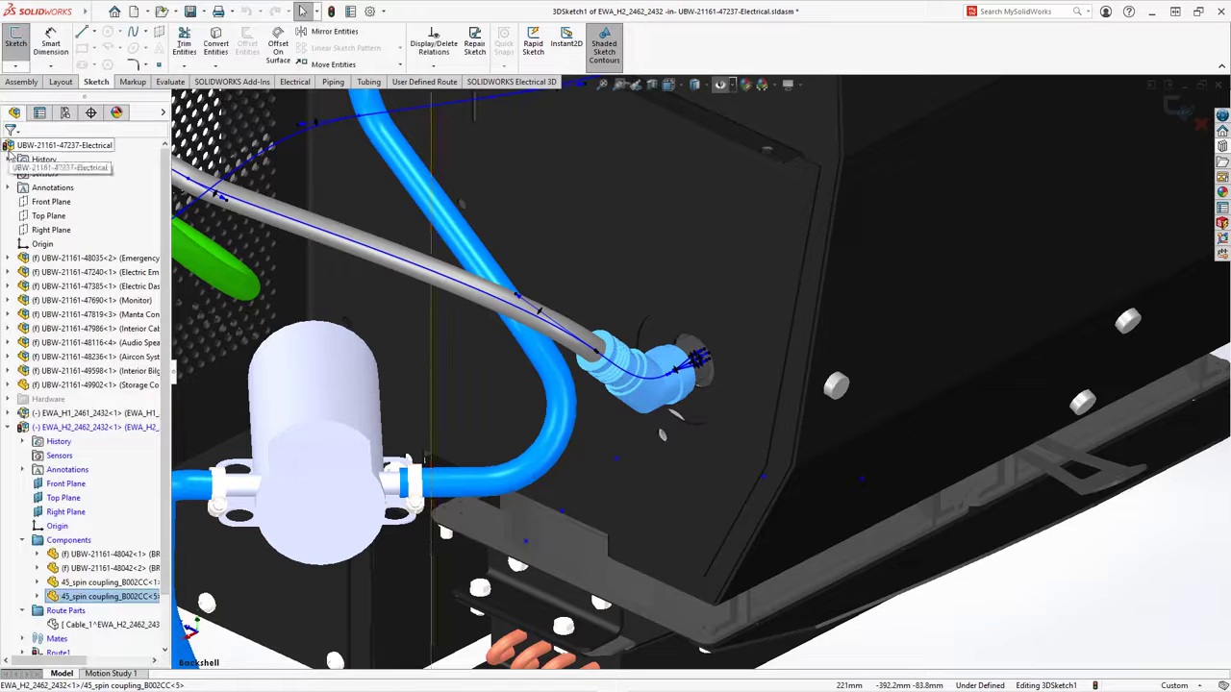
pyautogui.click(1186, 112)
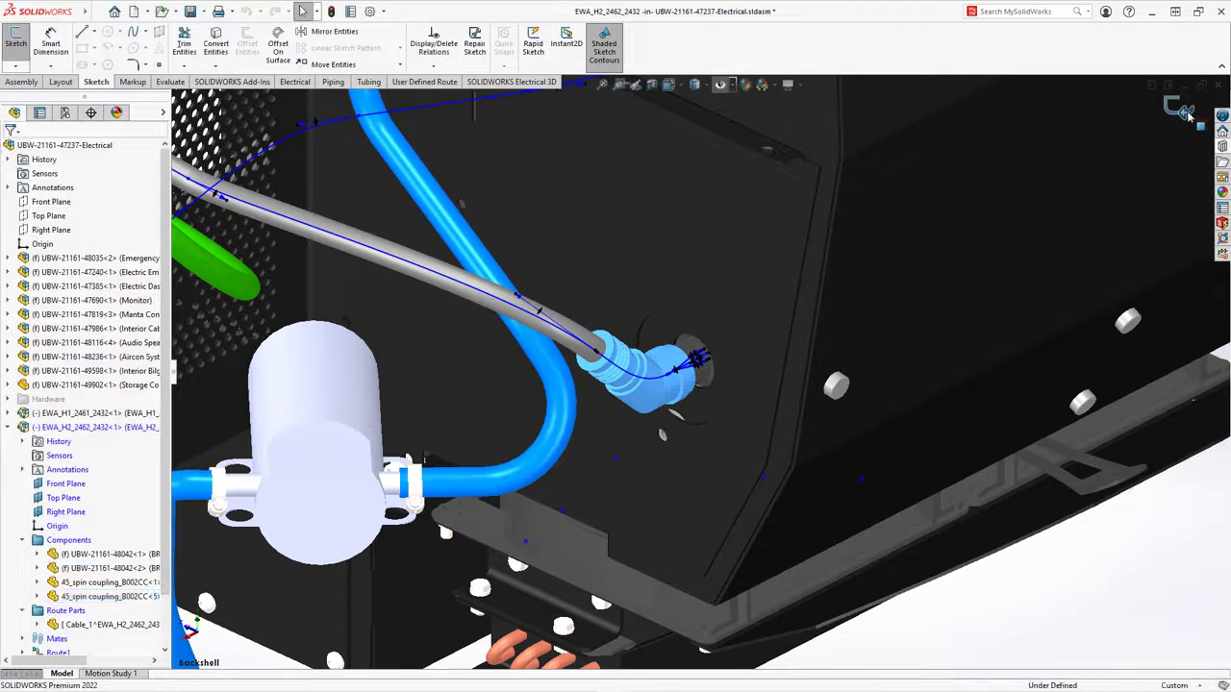
pyautogui.click(1190, 111)
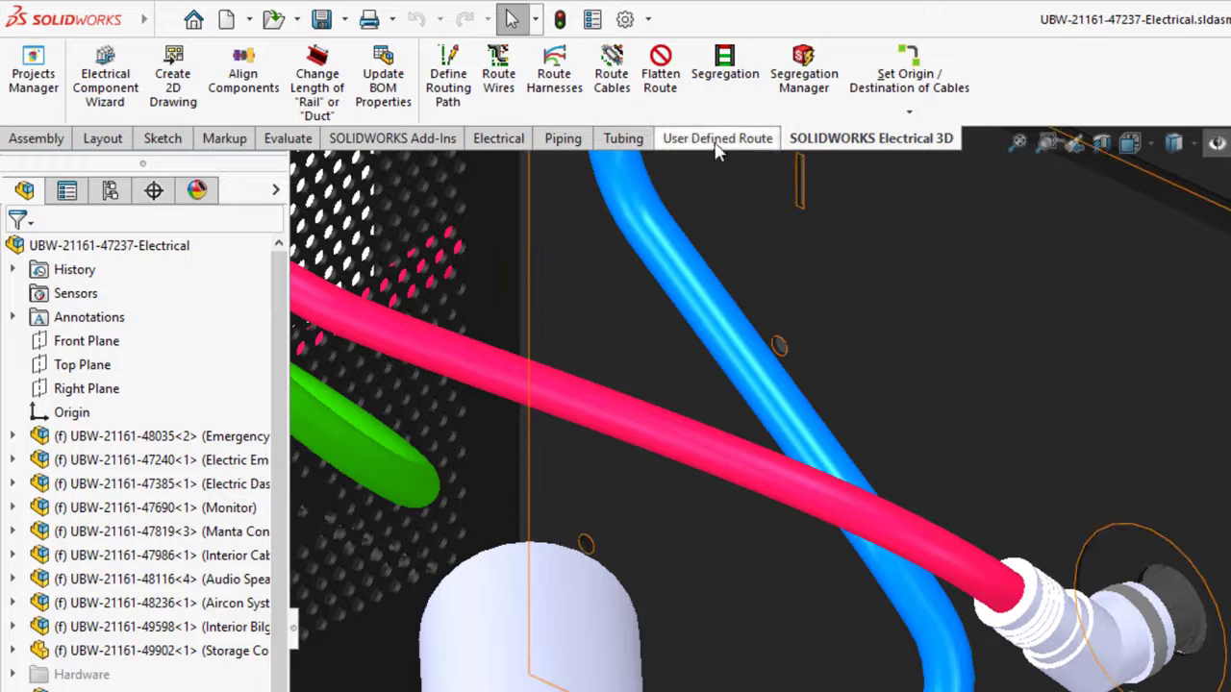
# Flatten the EWA_H2_2462_2432 route with the Manufacture type, displaying 3D connectors and generating a flattened route drawing
pyautogui.click(661, 71)
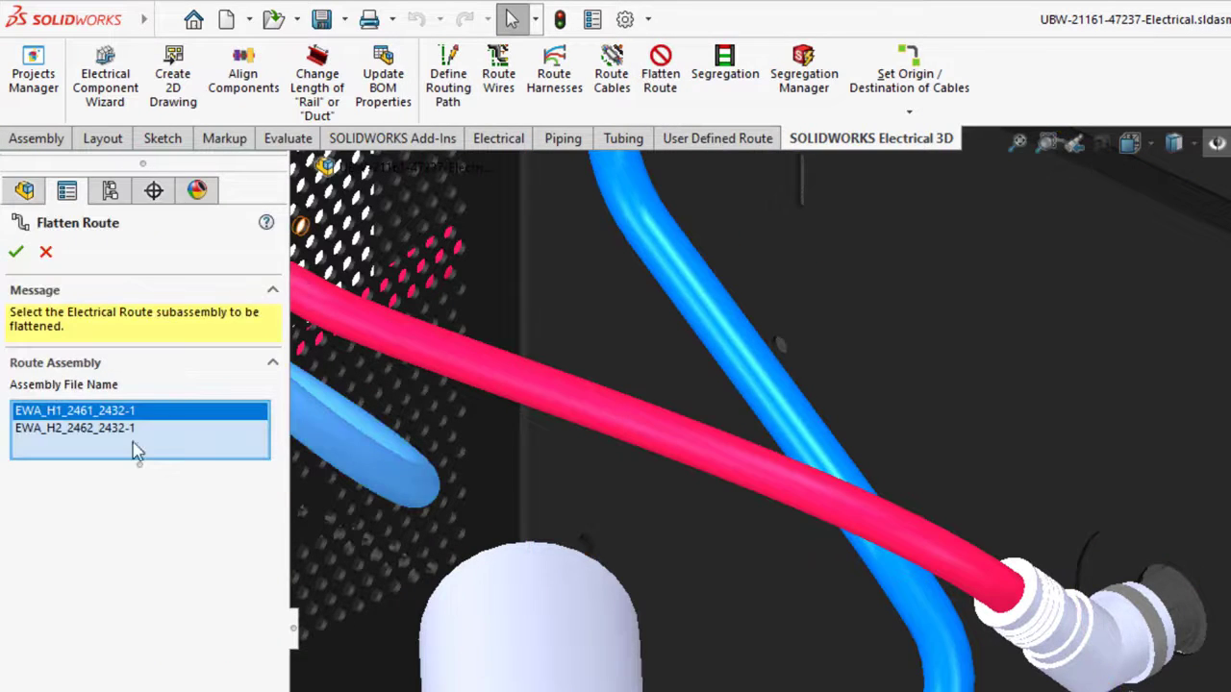
pyautogui.click(122, 429)
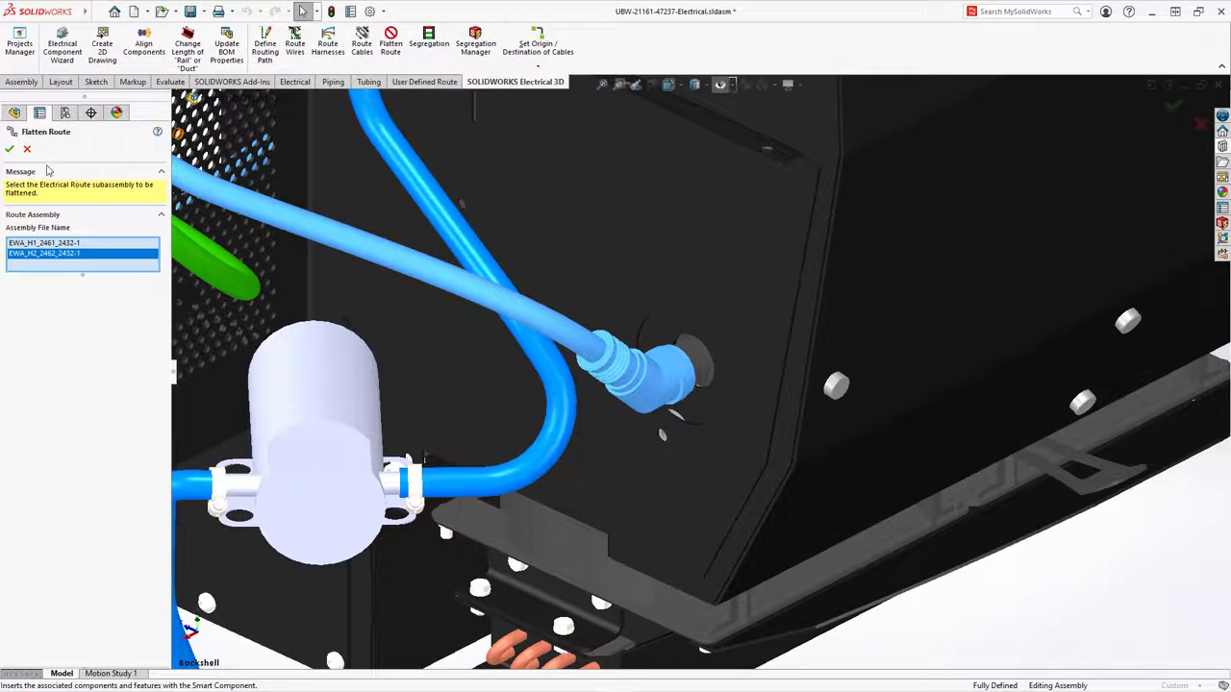
pyautogui.click(9, 150)
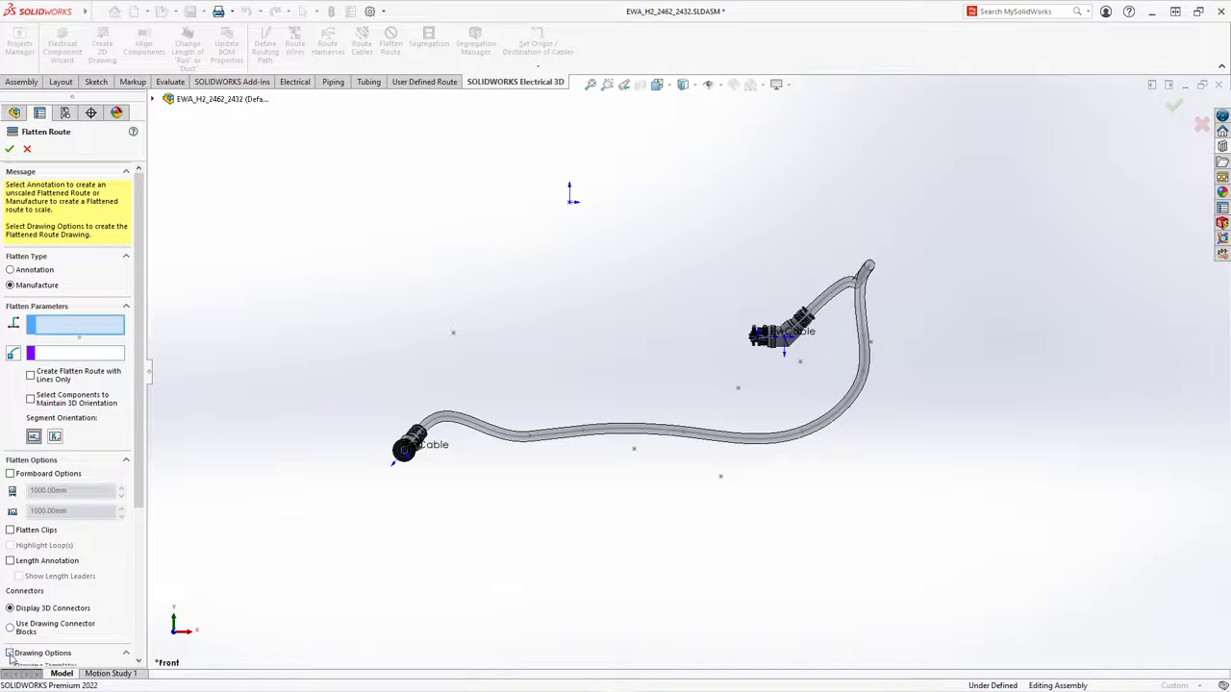
pyautogui.click(10, 150)
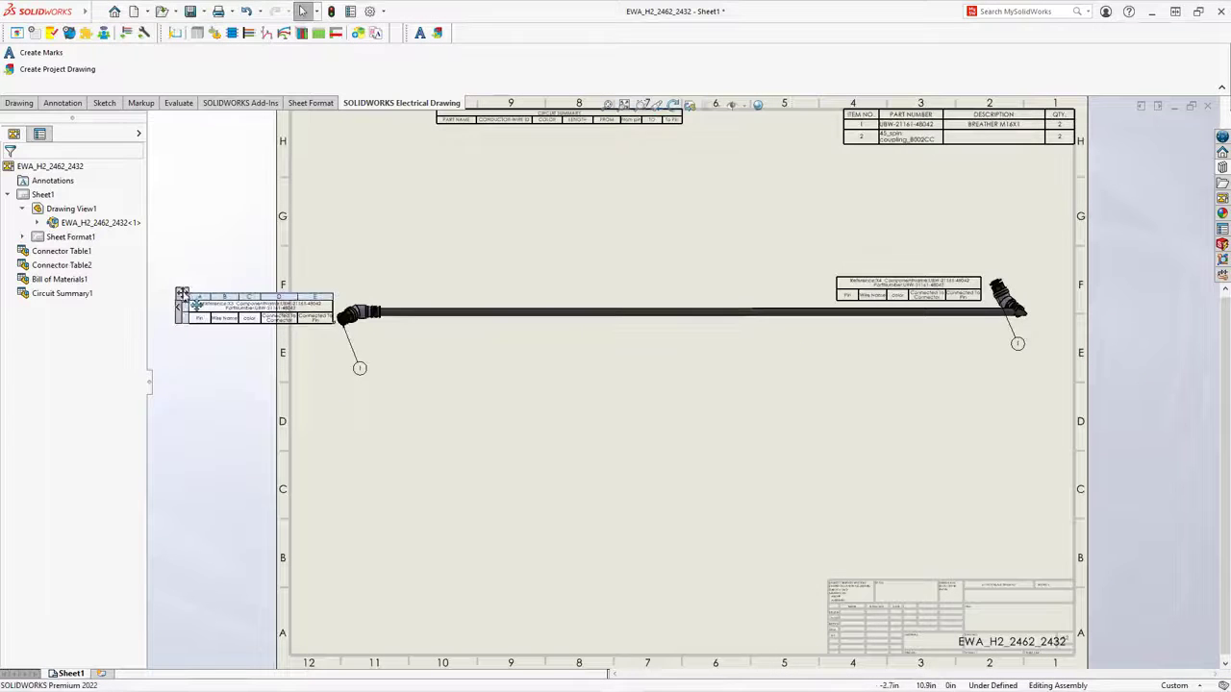
# Move the first connector's table below it on the sheet and reposition the other connector's balloon above its table
pyautogui.moveTo(182, 293); pyautogui.dragTo(332, 403)
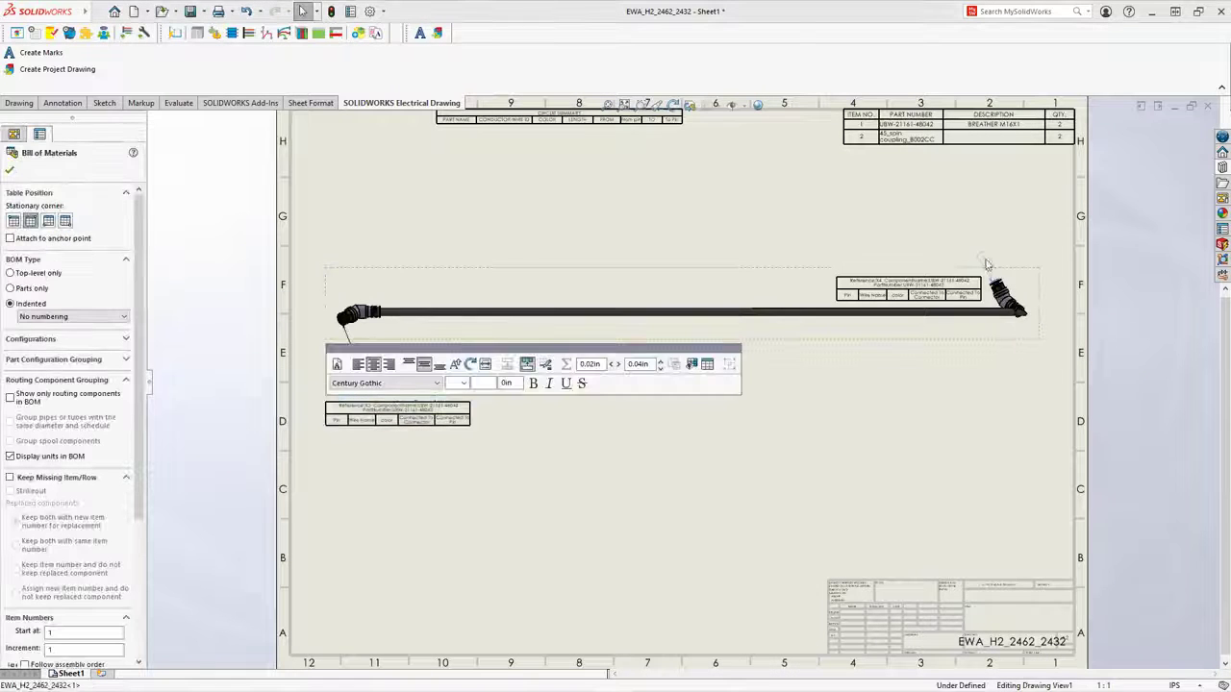
pyautogui.click(959, 238)
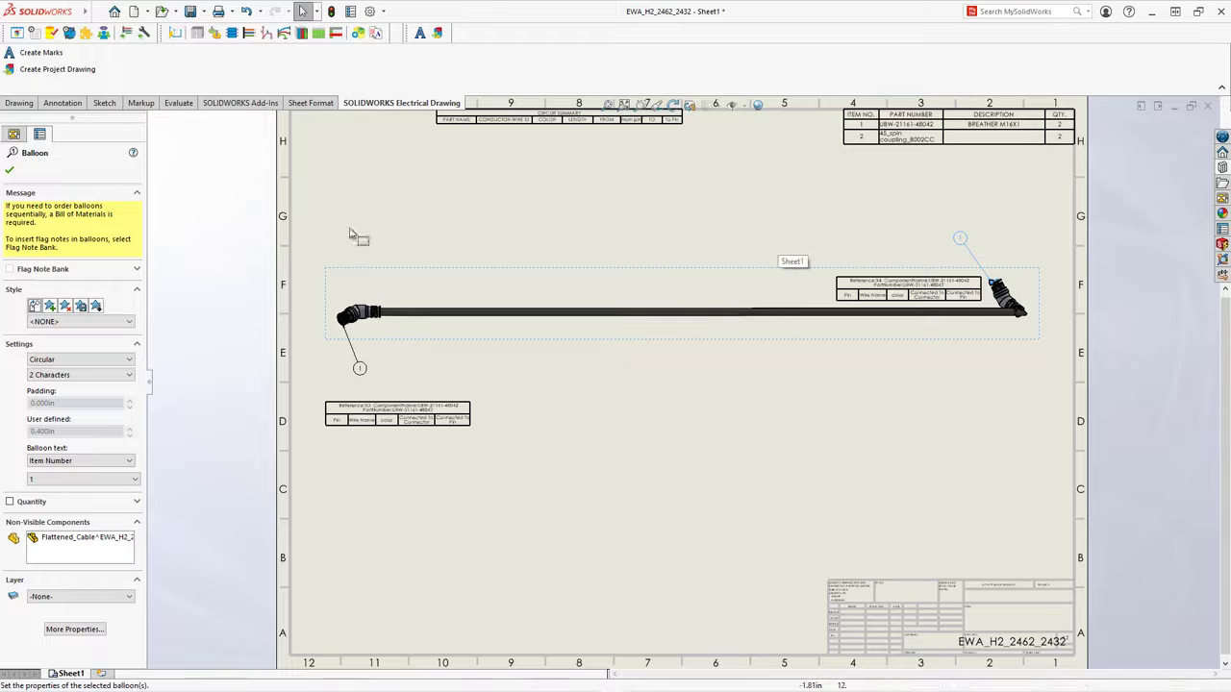